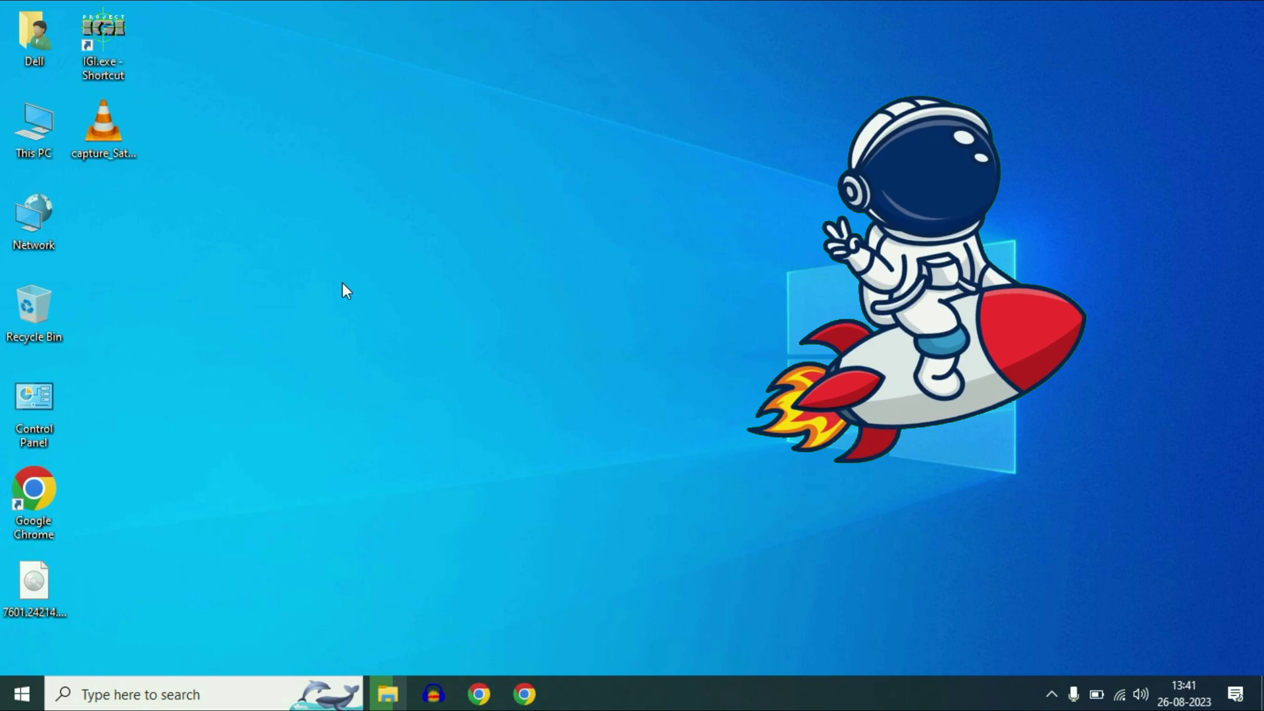
Reach the Graphics settings page through the desktop's Display settings.
right_click(518, 190)
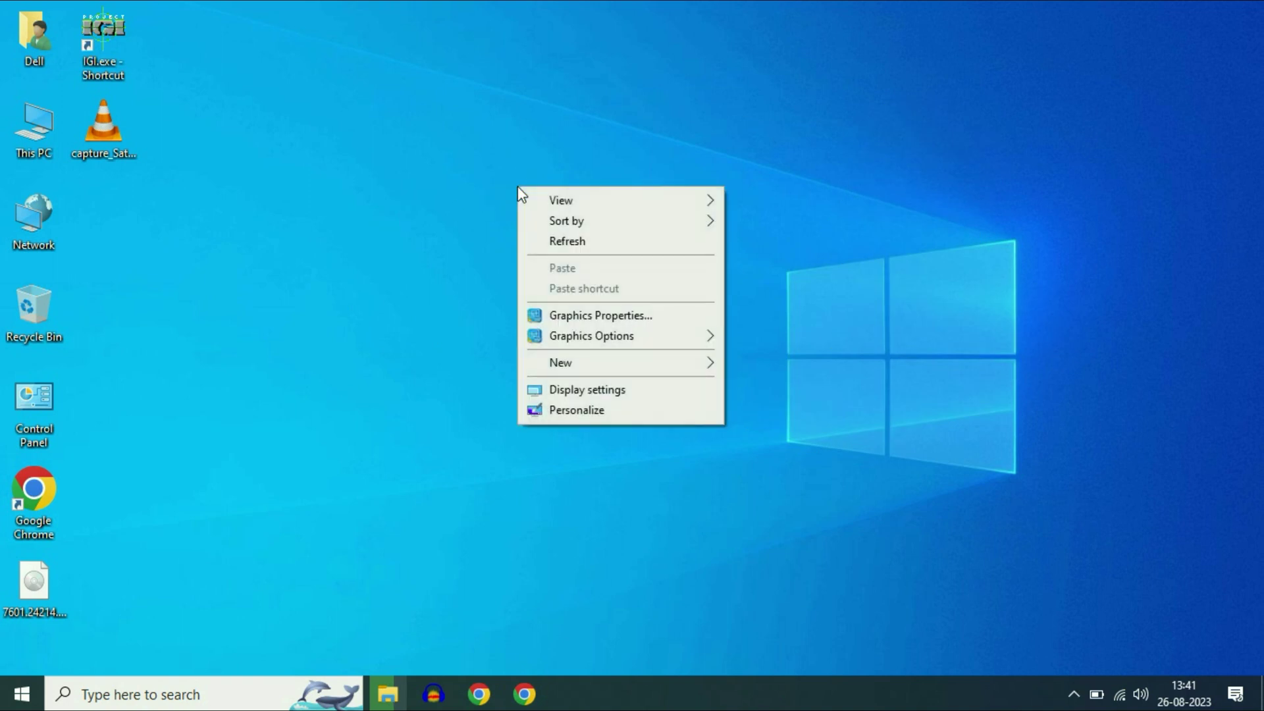
left_click(581, 393)
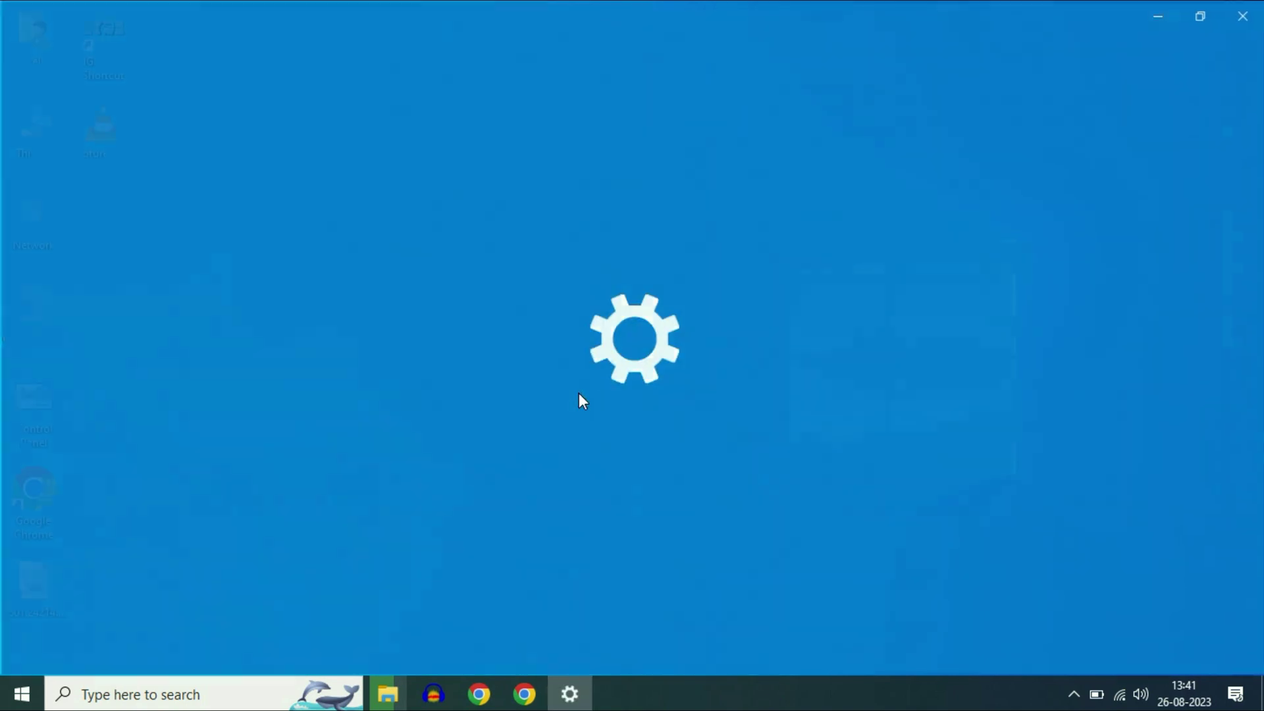
scroll(580, 375, "down", 3)
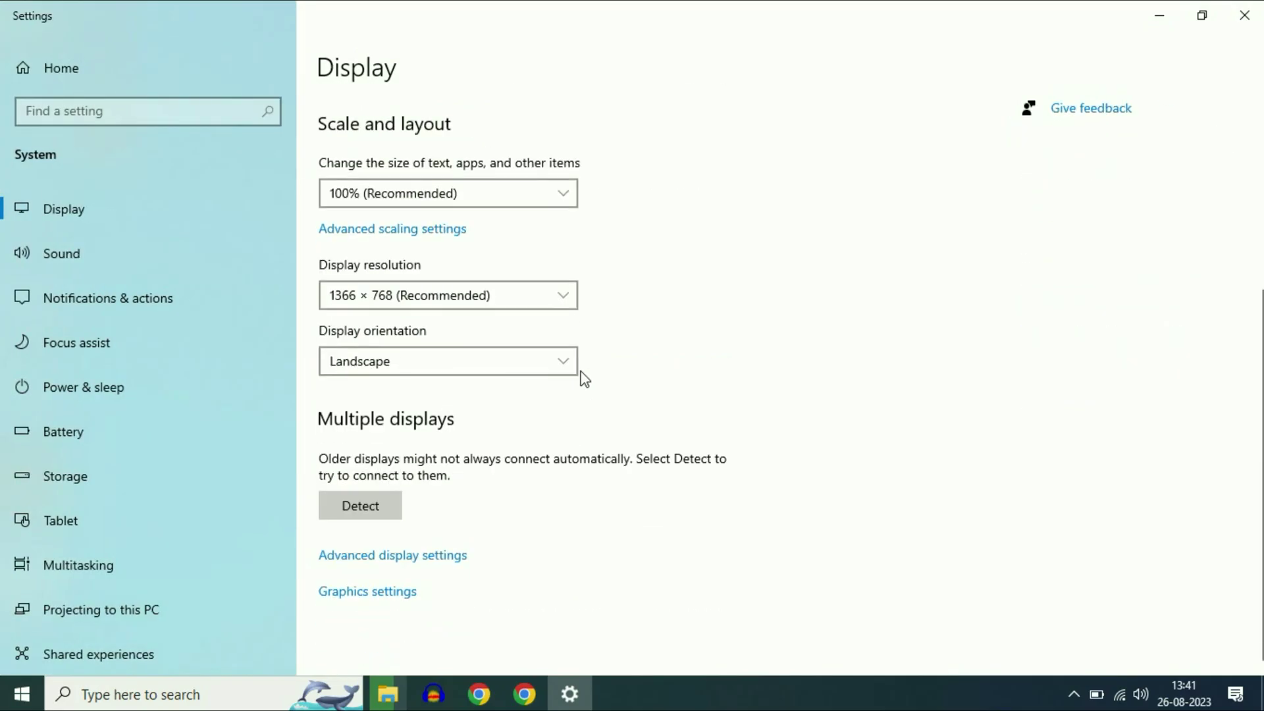
left_click(371, 592)
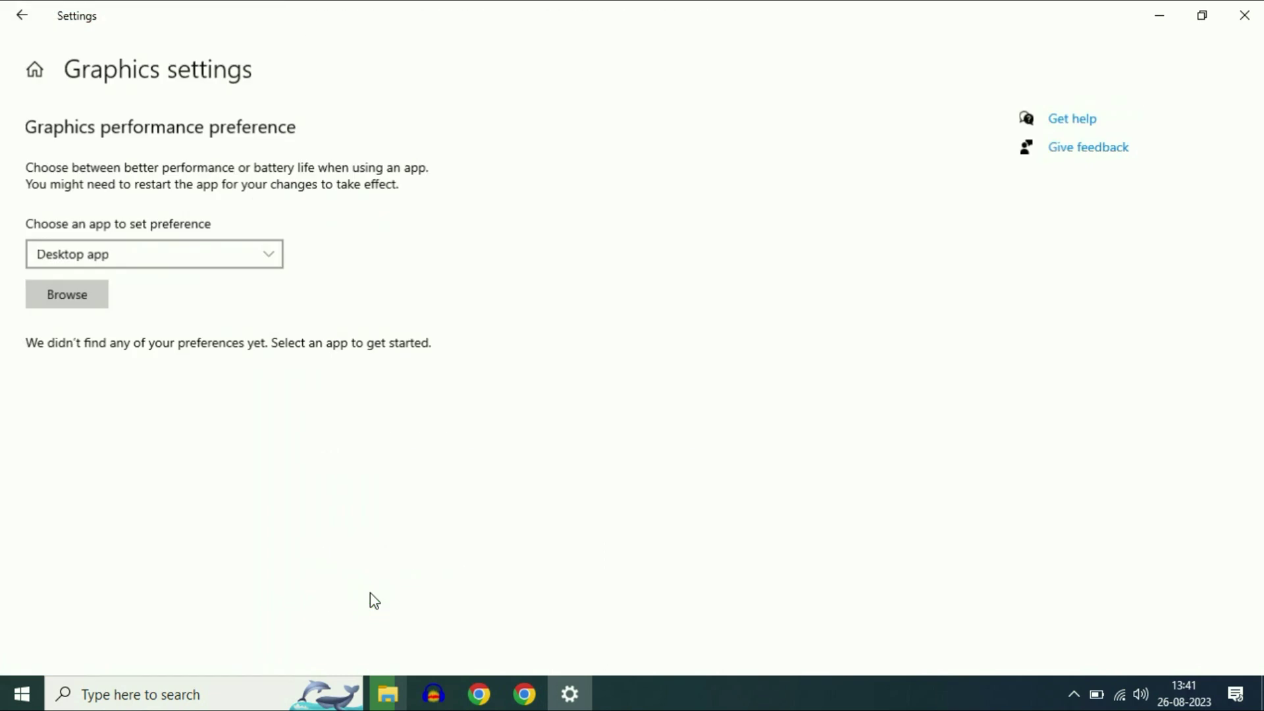
Browse to the IGI.exe desktop shortcut and add it to the app list.
left_click(87, 302)
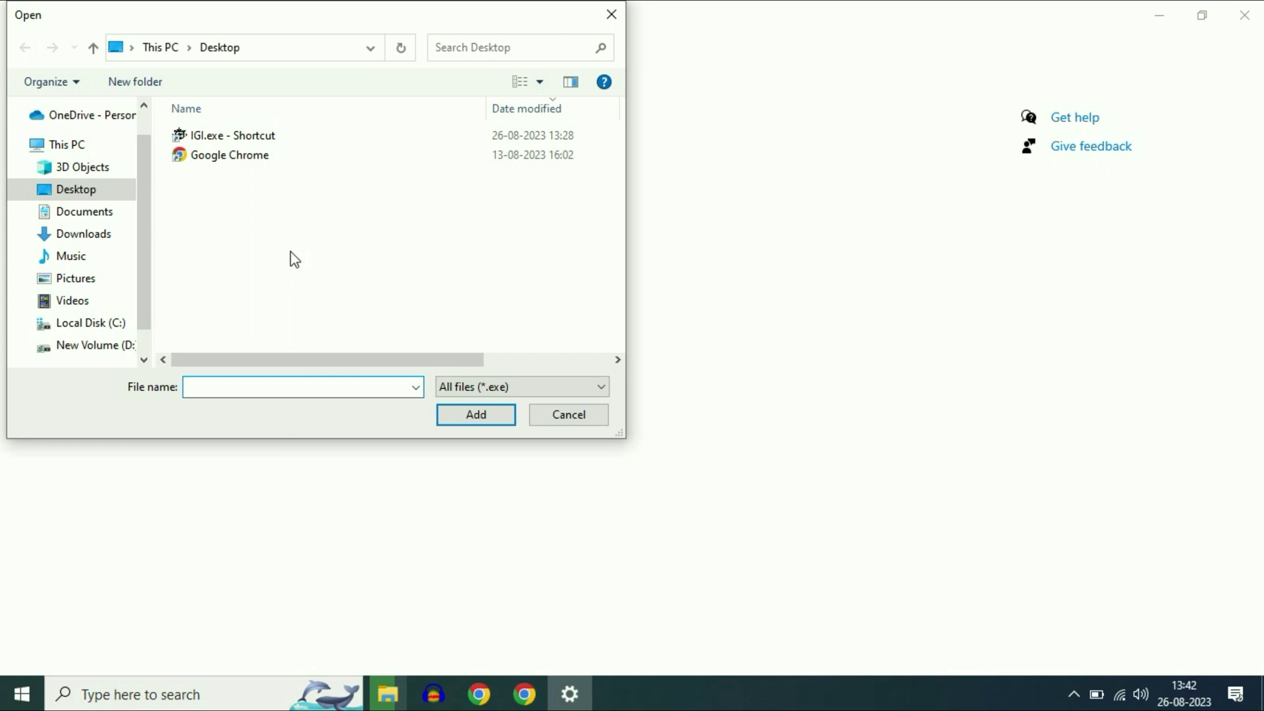
left_click(214, 139)
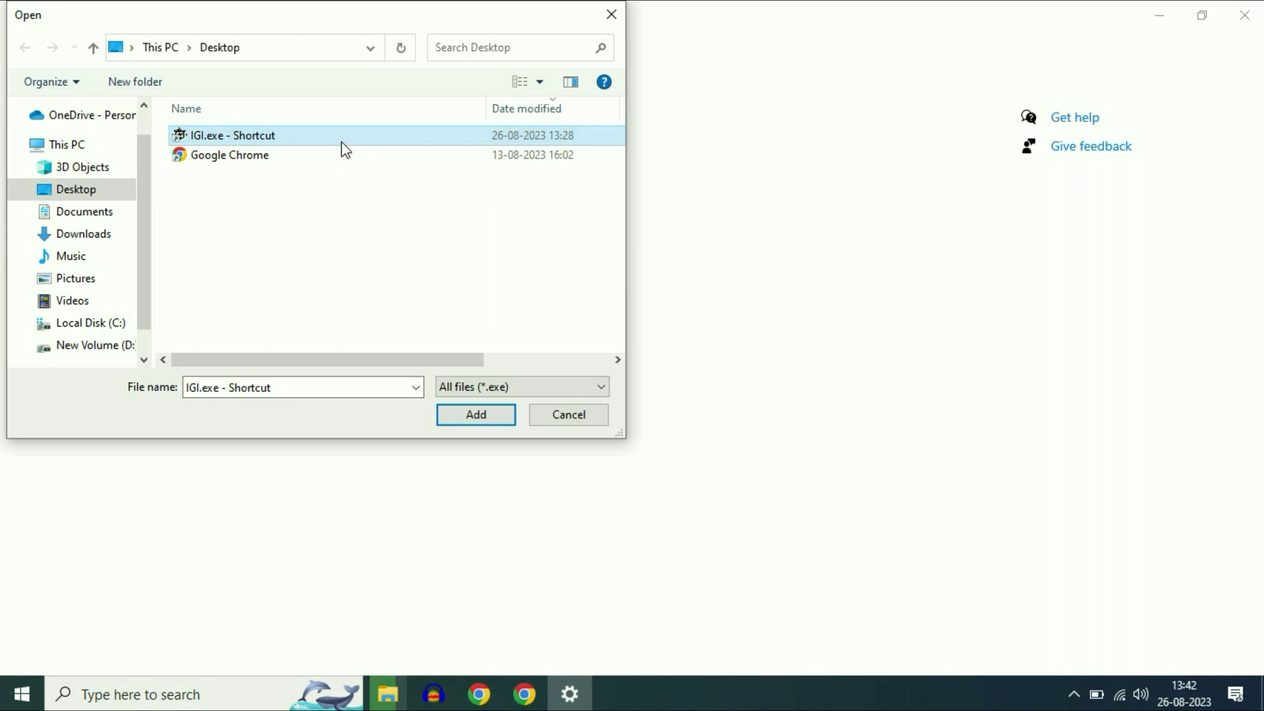
left_click(471, 418)
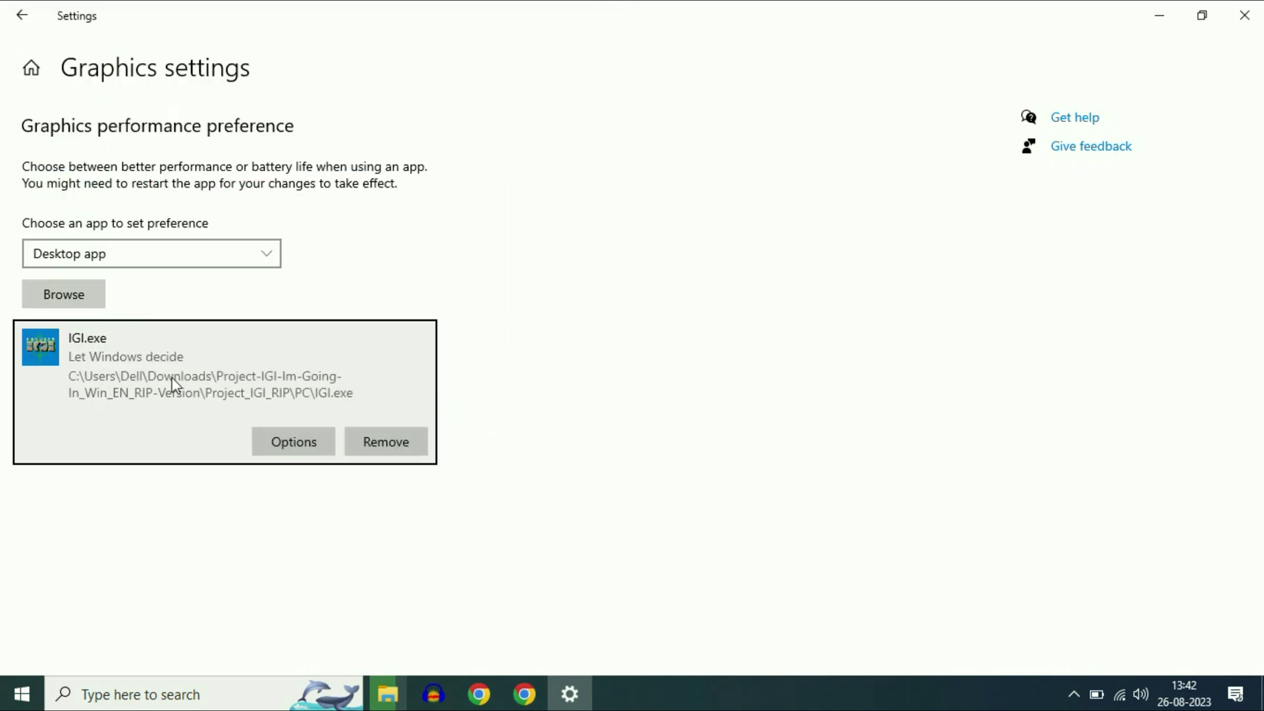
Set IGI.exe's graphics preference to High performance and save it.
left_click(292, 441)
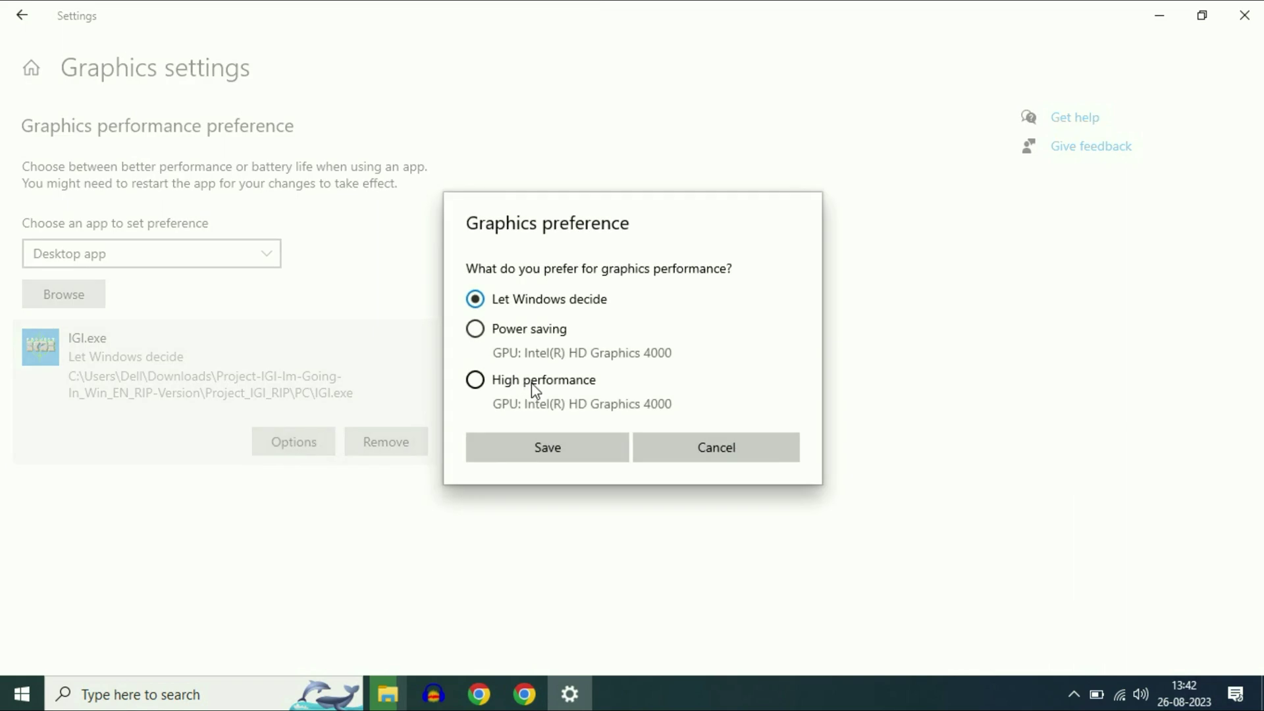
left_click(480, 382)
left_click(567, 451)
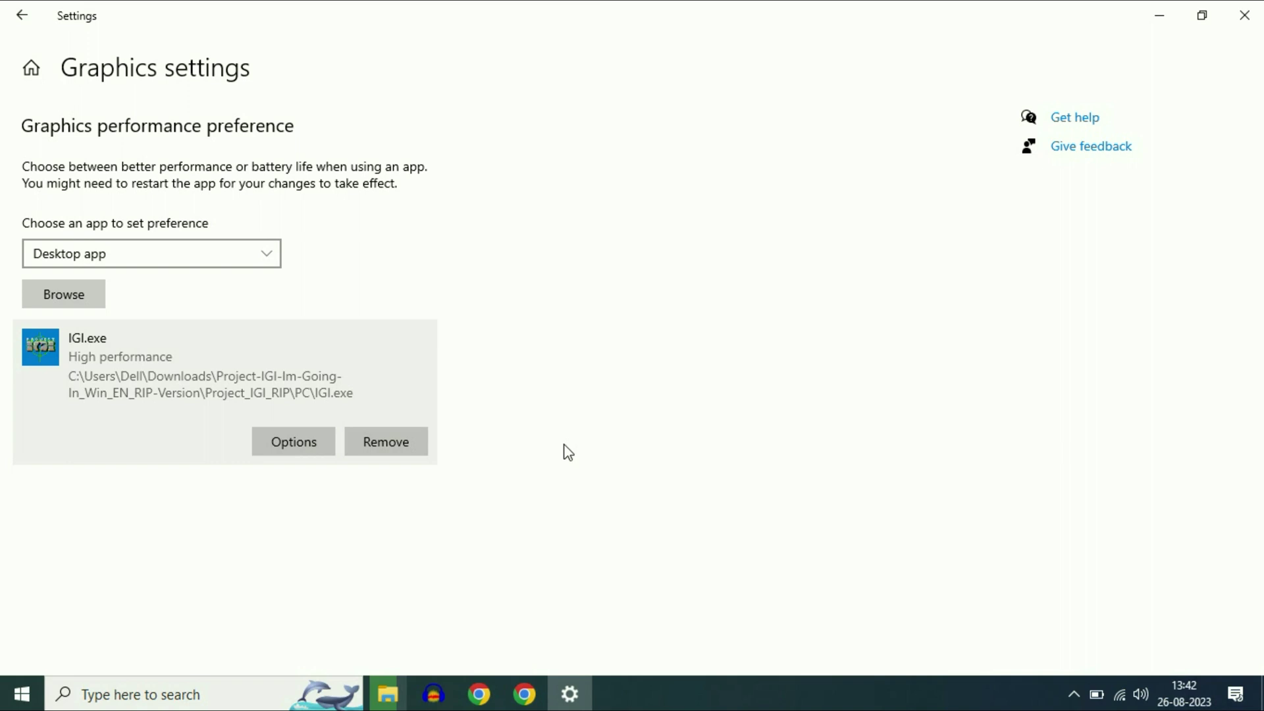
Close Windows Settings and open Intel Graphics Properties from the desktop menu.
left_click(1245, 14)
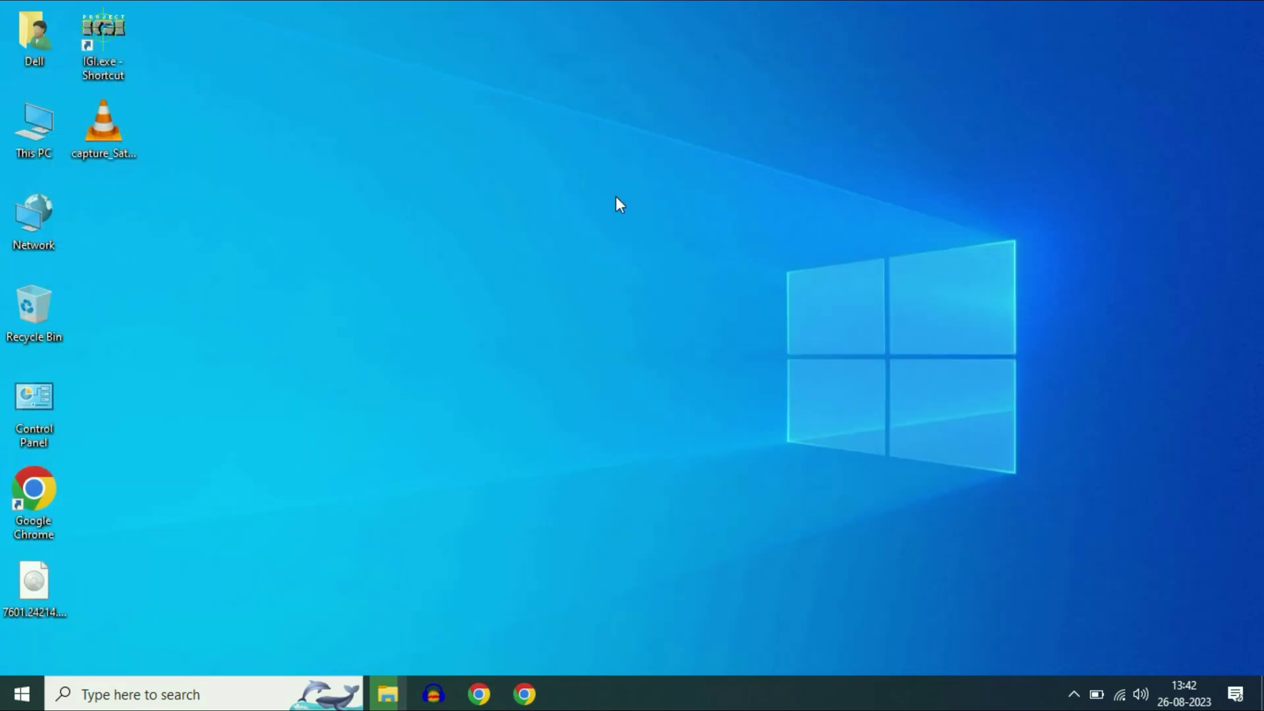
right_click(677, 183)
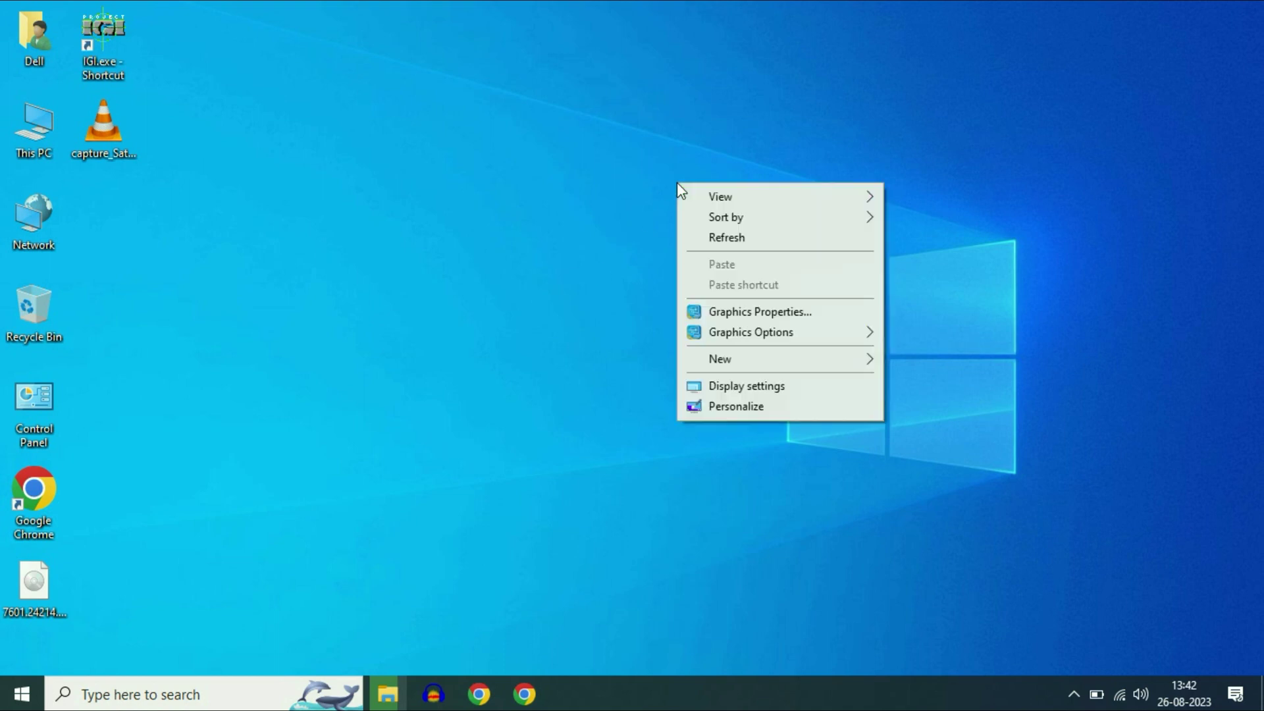
left_click(747, 312)
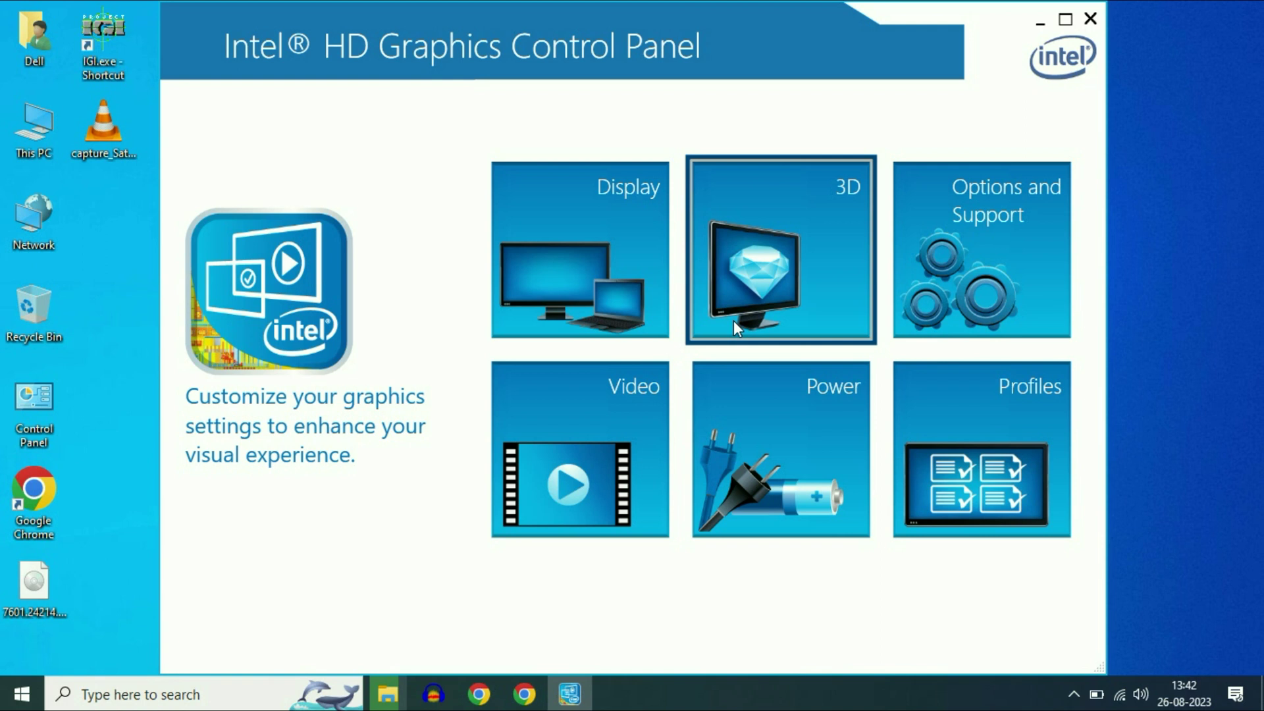
Set the 3D profile to Custom Settings with anti-aliasing off, then apply and keep it.
left_click(792, 221)
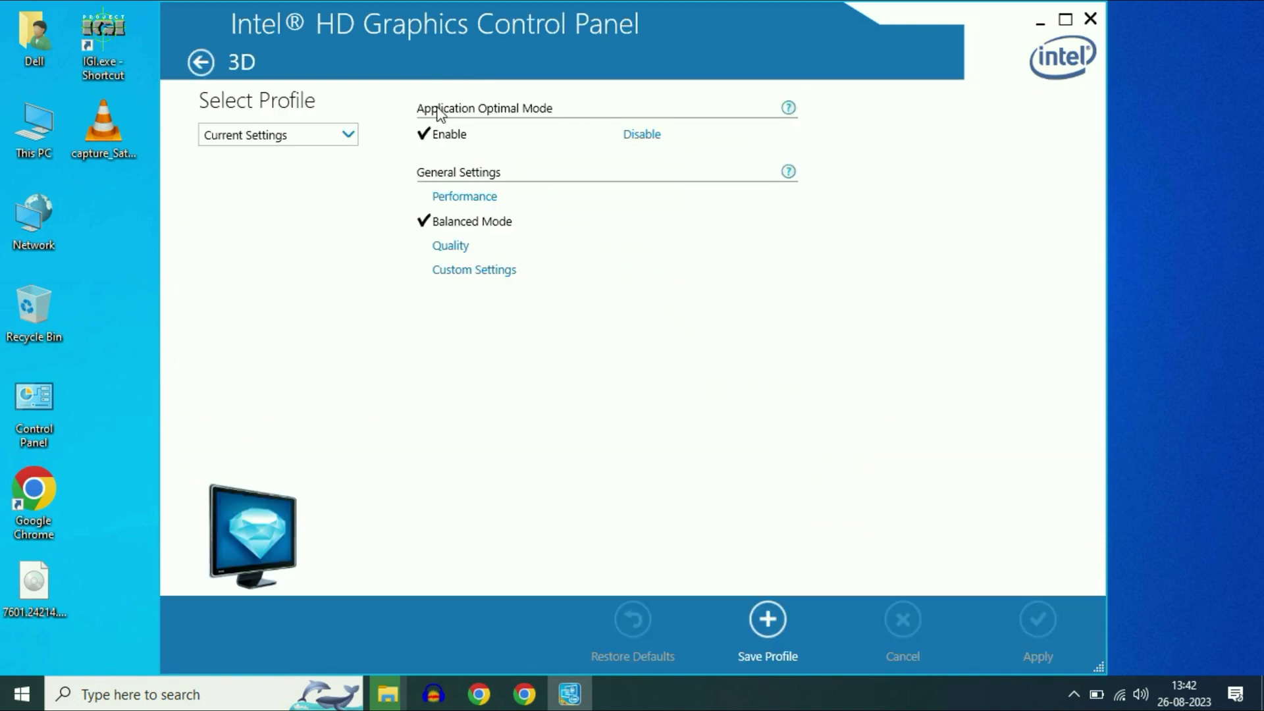
left_click(441, 136)
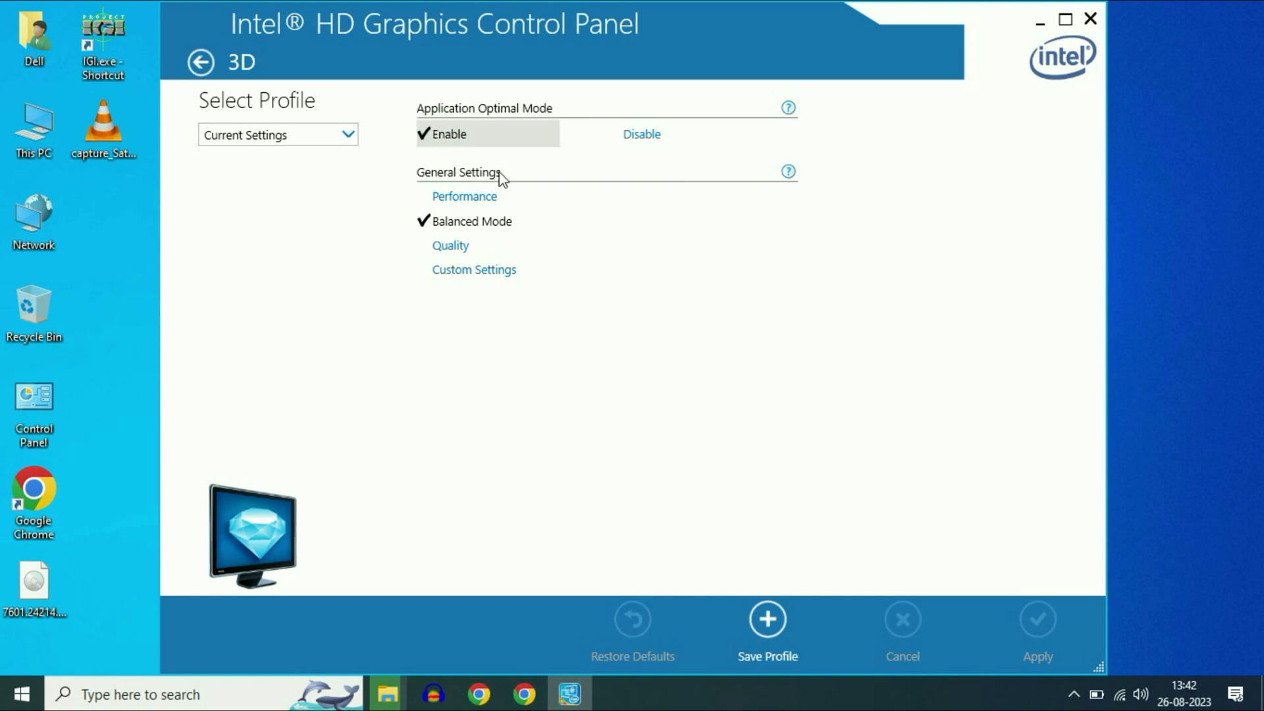
left_click(452, 274)
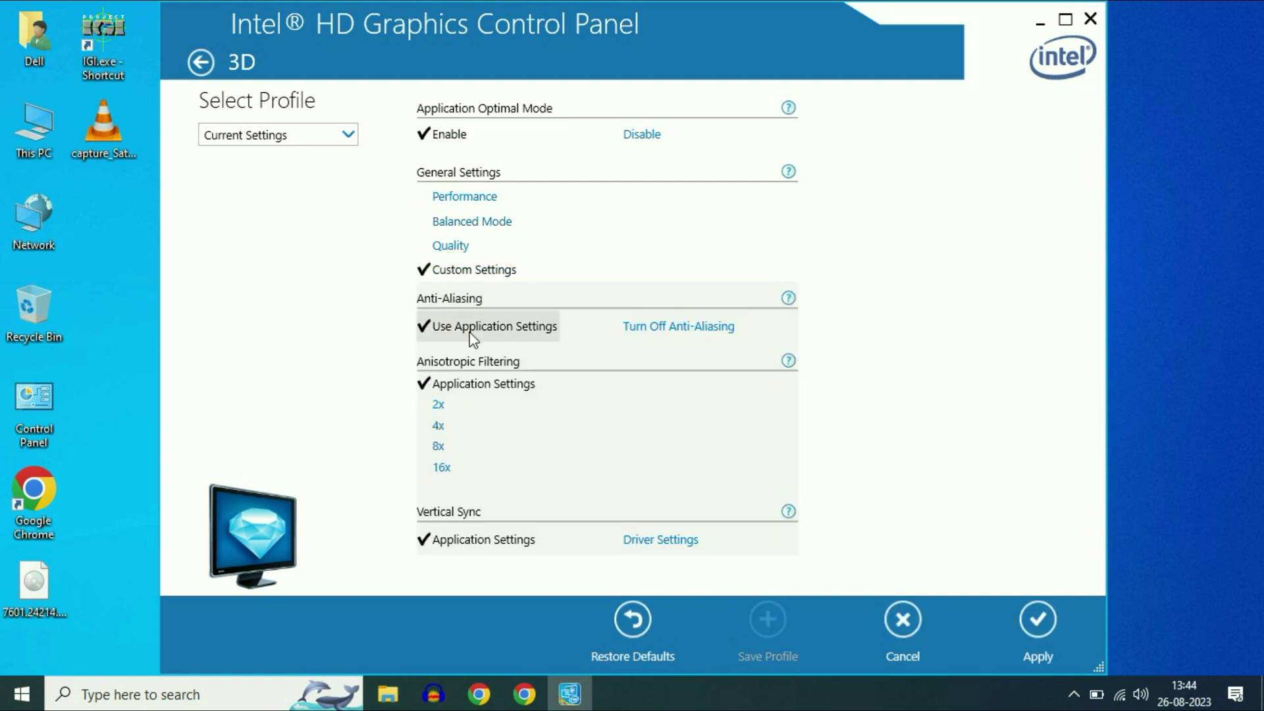
left_click(645, 328)
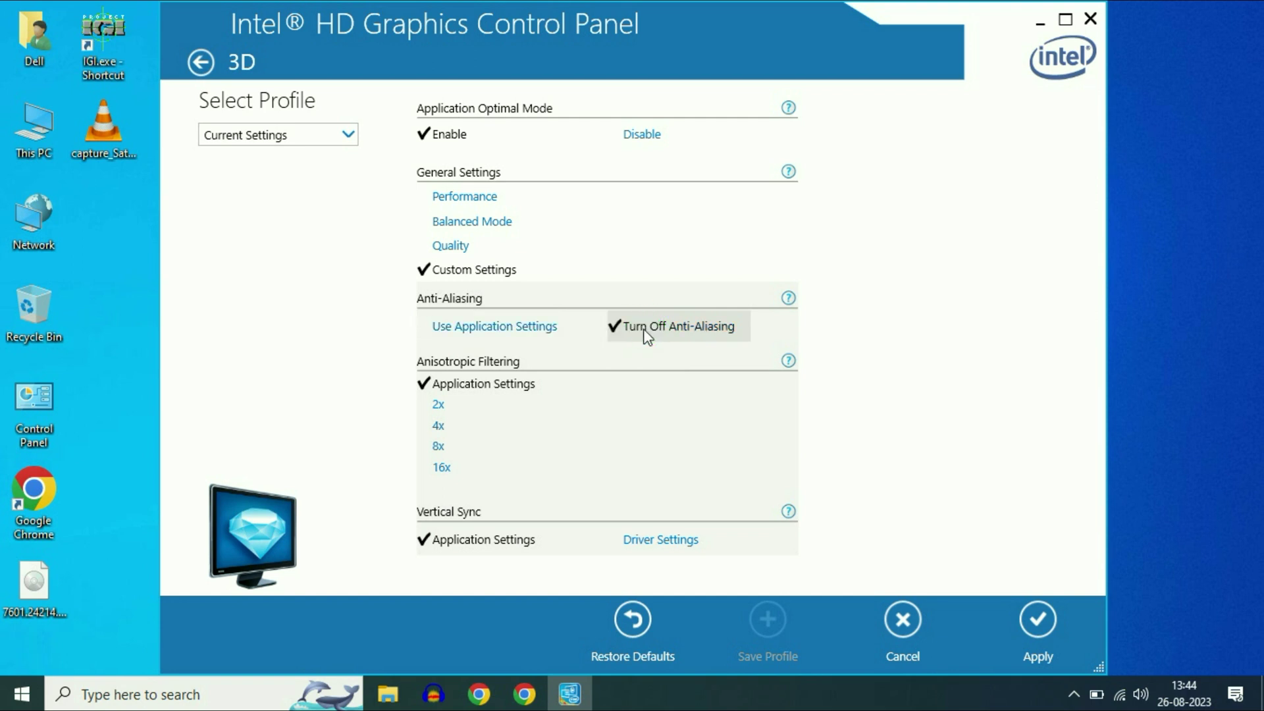
left_click(1044, 615)
left_click(601, 350)
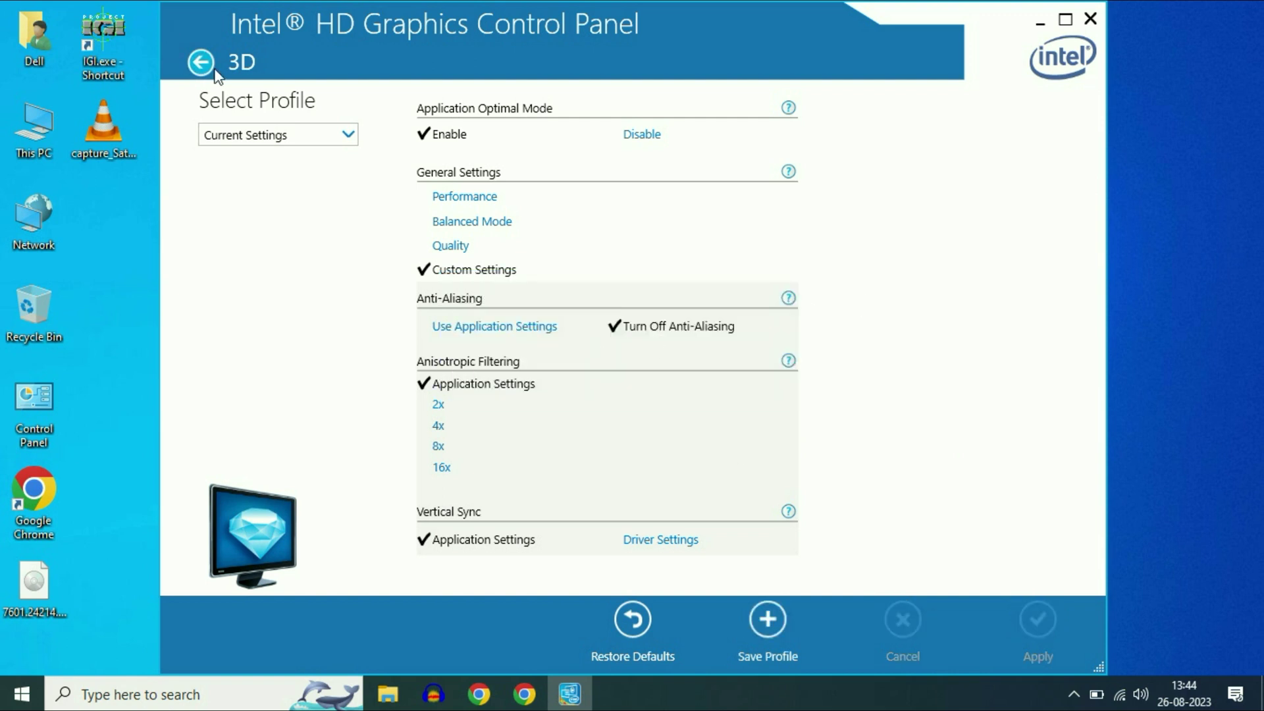
Return to the home screen and open the Video section's Image Enhancement page.
left_click(197, 65)
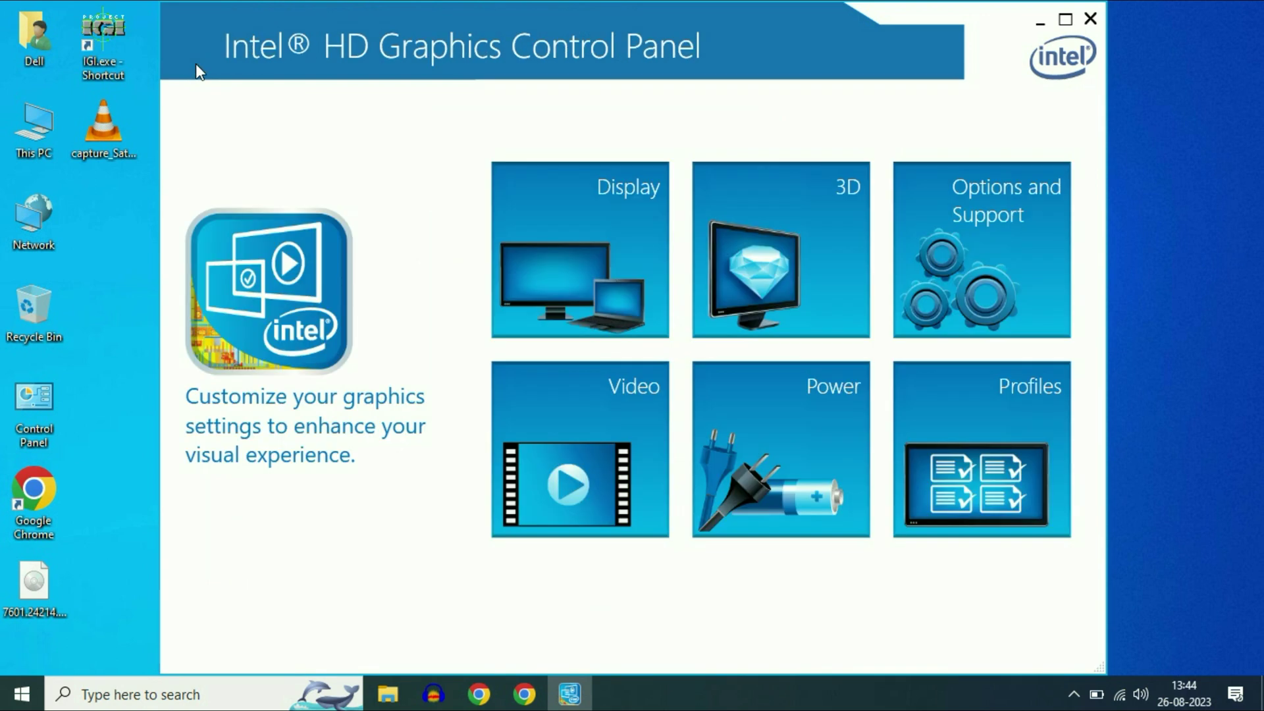
left_click(636, 420)
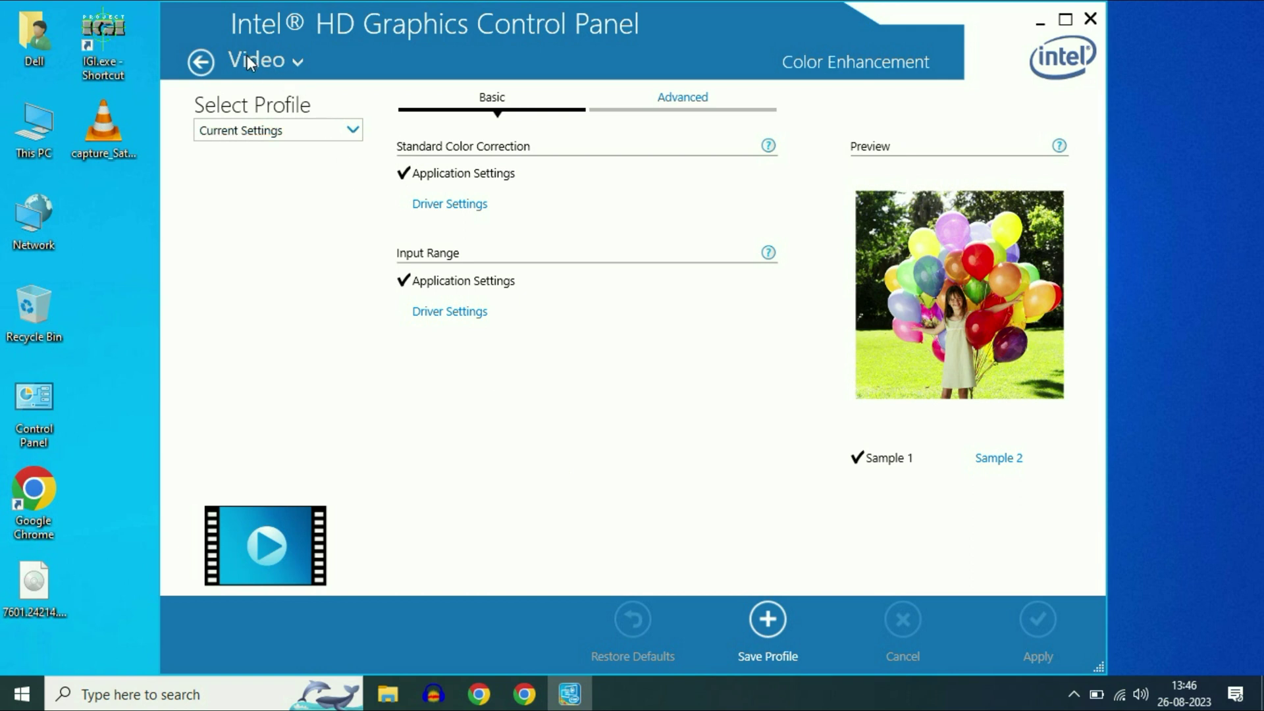
left_click(297, 62)
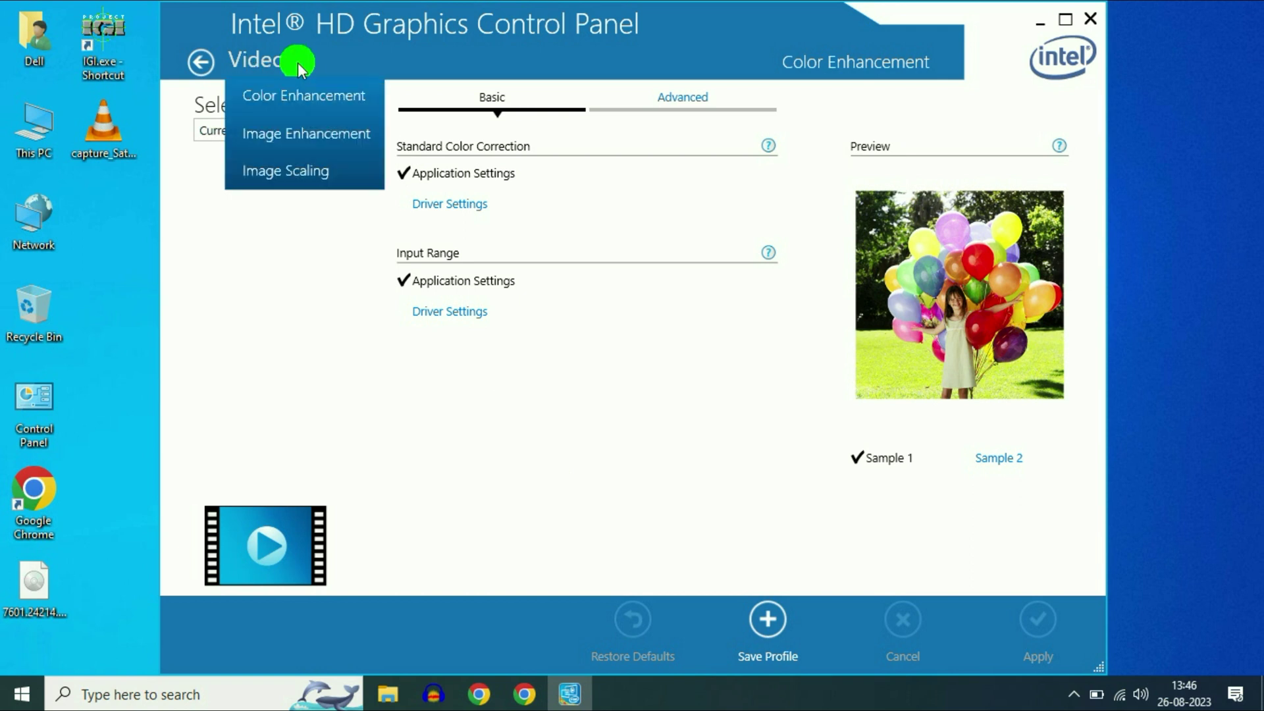
left_click(252, 135)
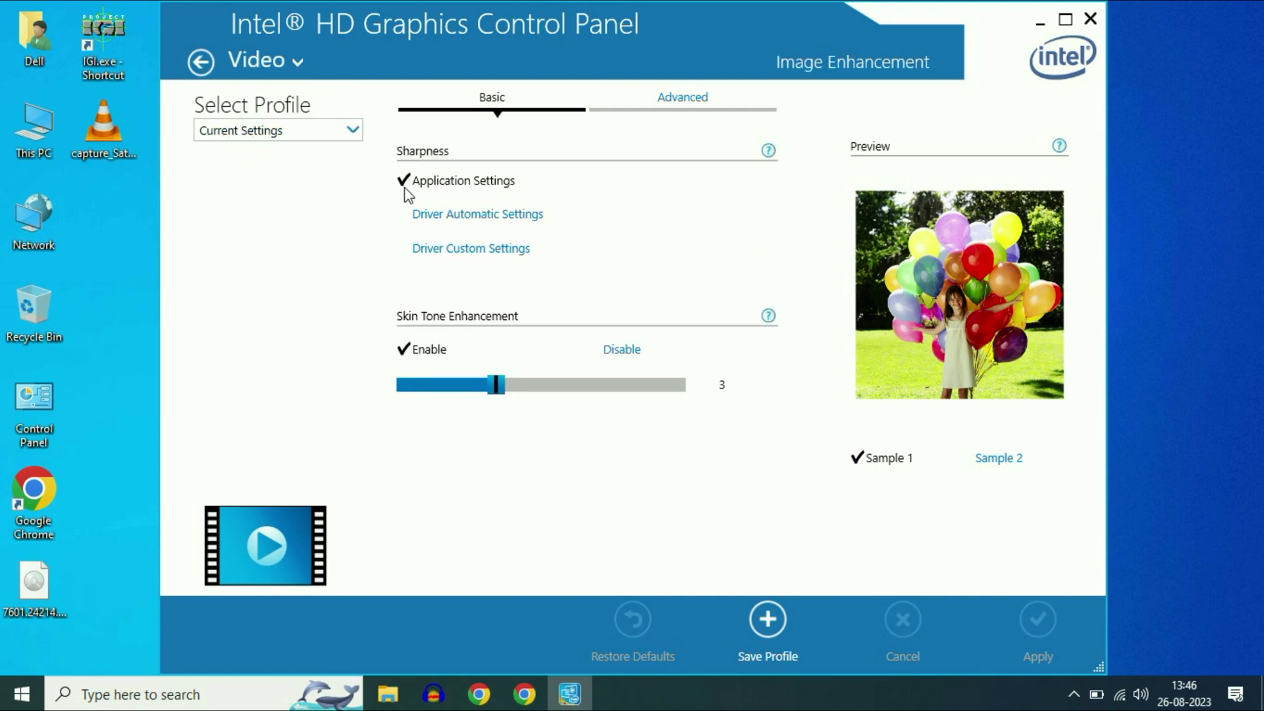
Under Advanced, set noise reduction to Driver Custom Settings at level 0, then apply and keep it.
left_click(700, 100)
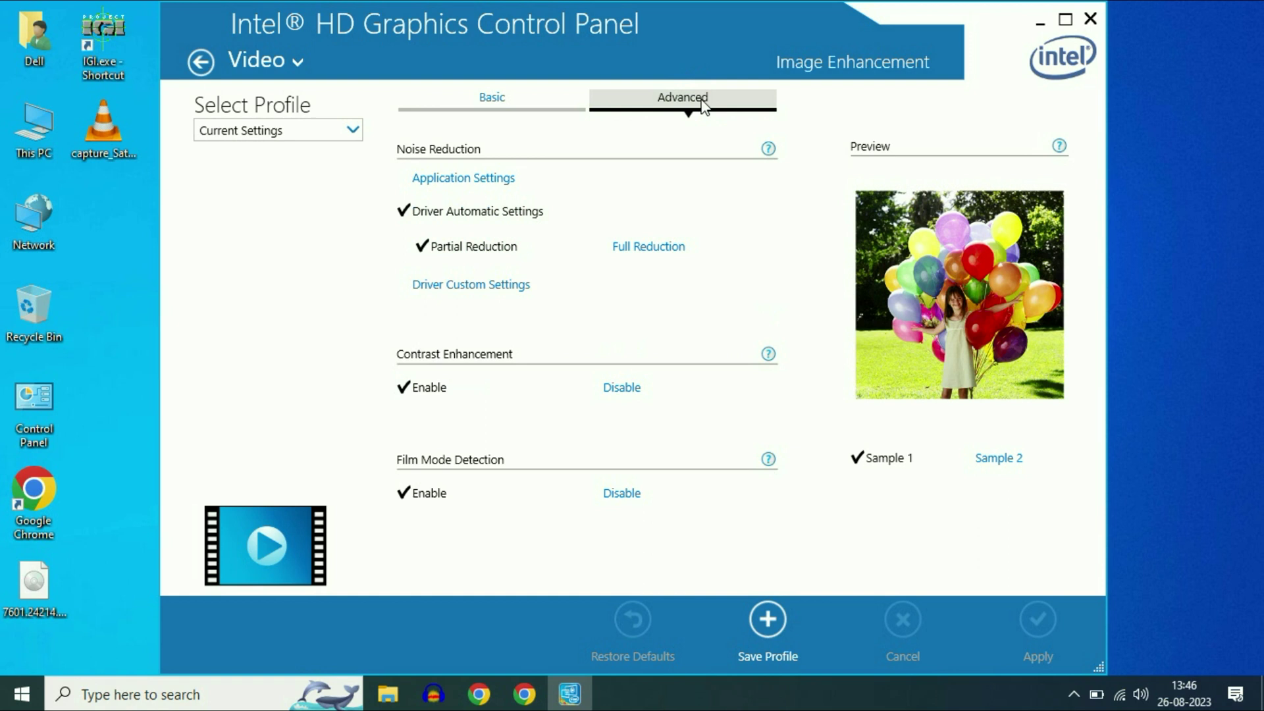
left_click(445, 293)
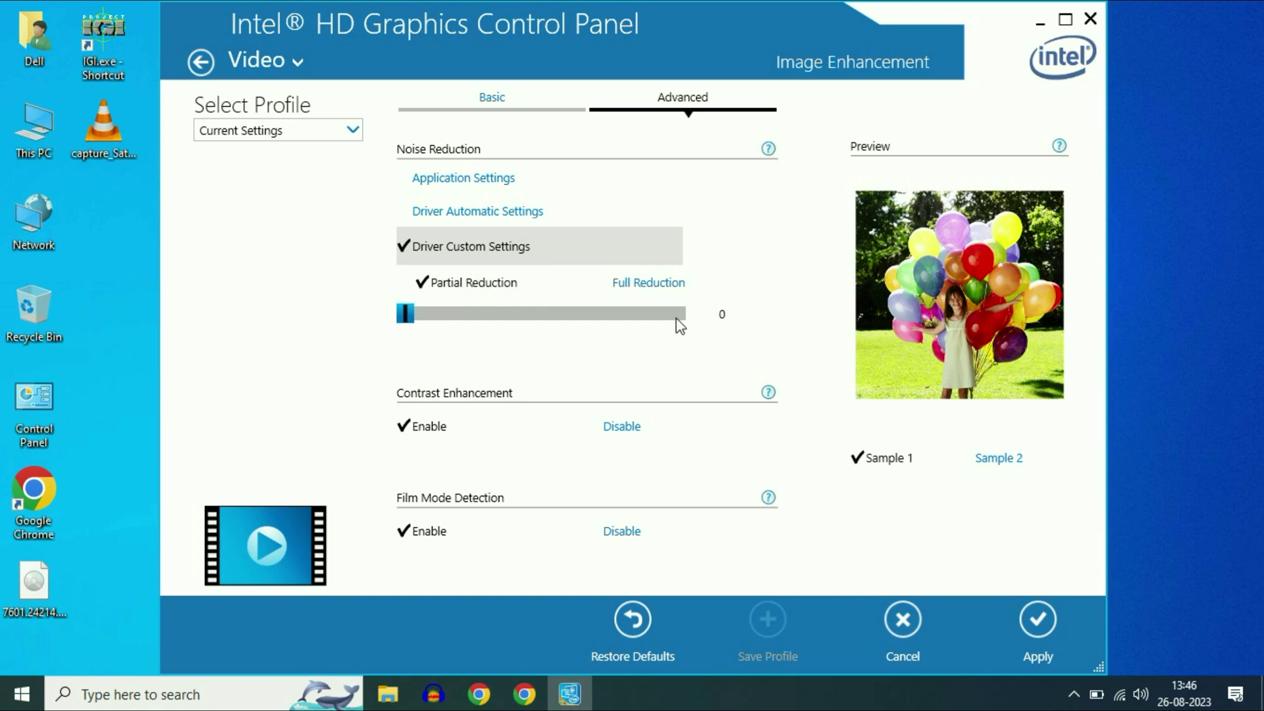
left_click(409, 315)
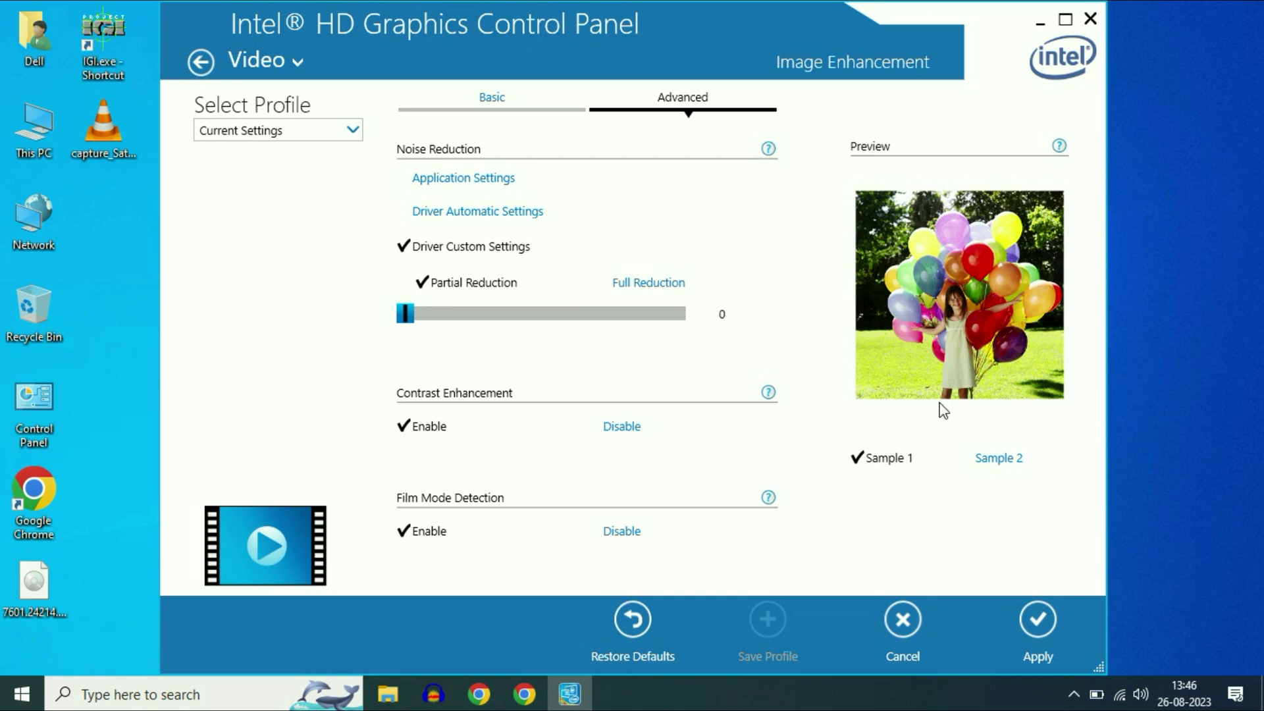
left_click(1042, 625)
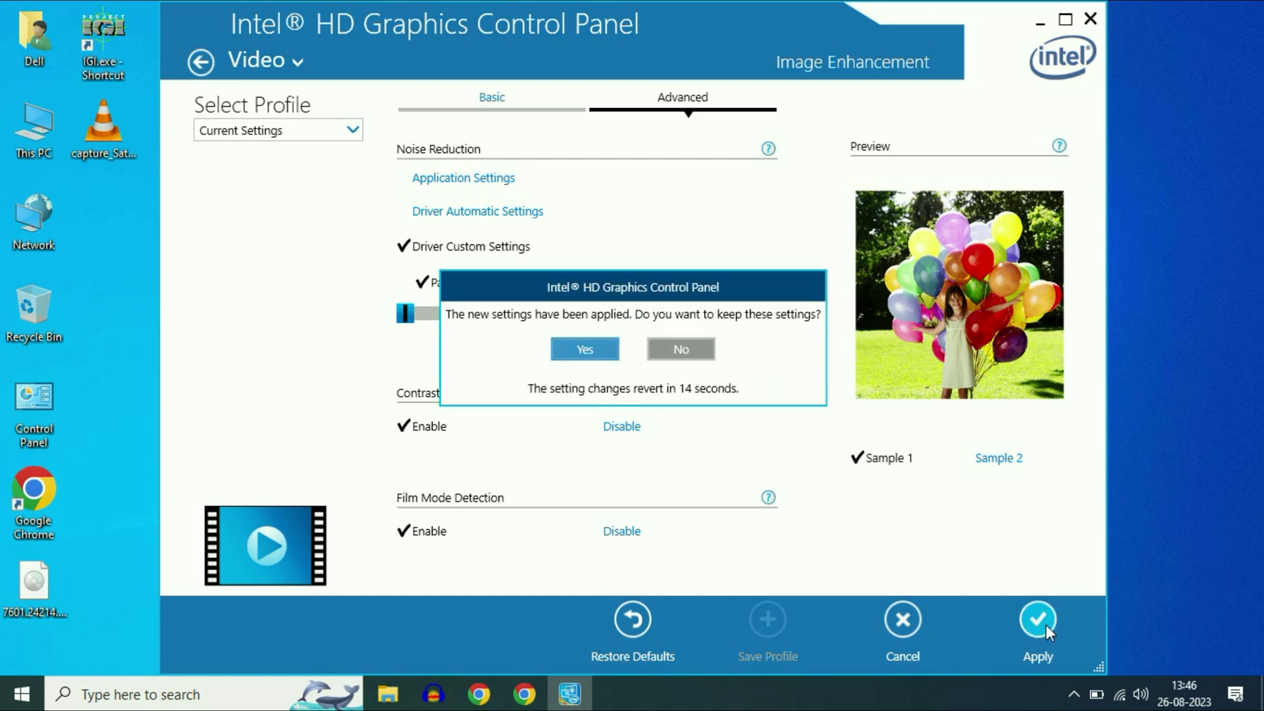
left_click(599, 350)
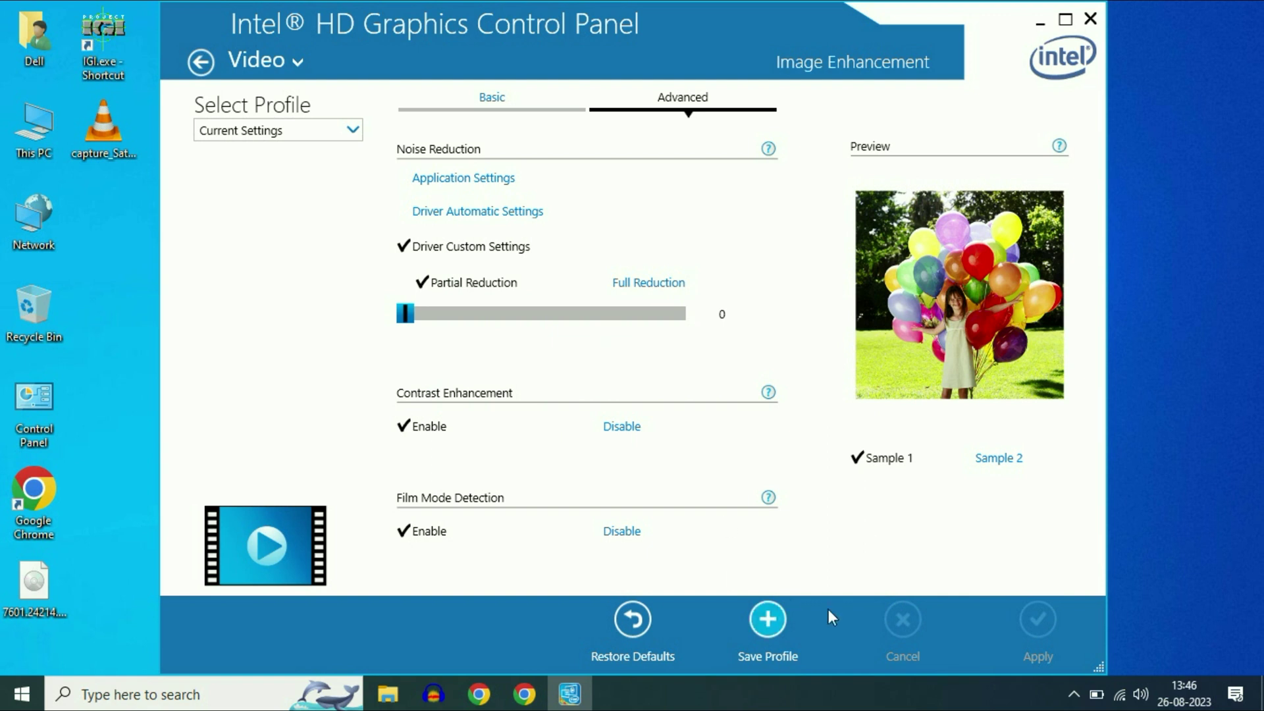
Close the Intel HD Graphics Control Panel window.
left_click(1090, 20)
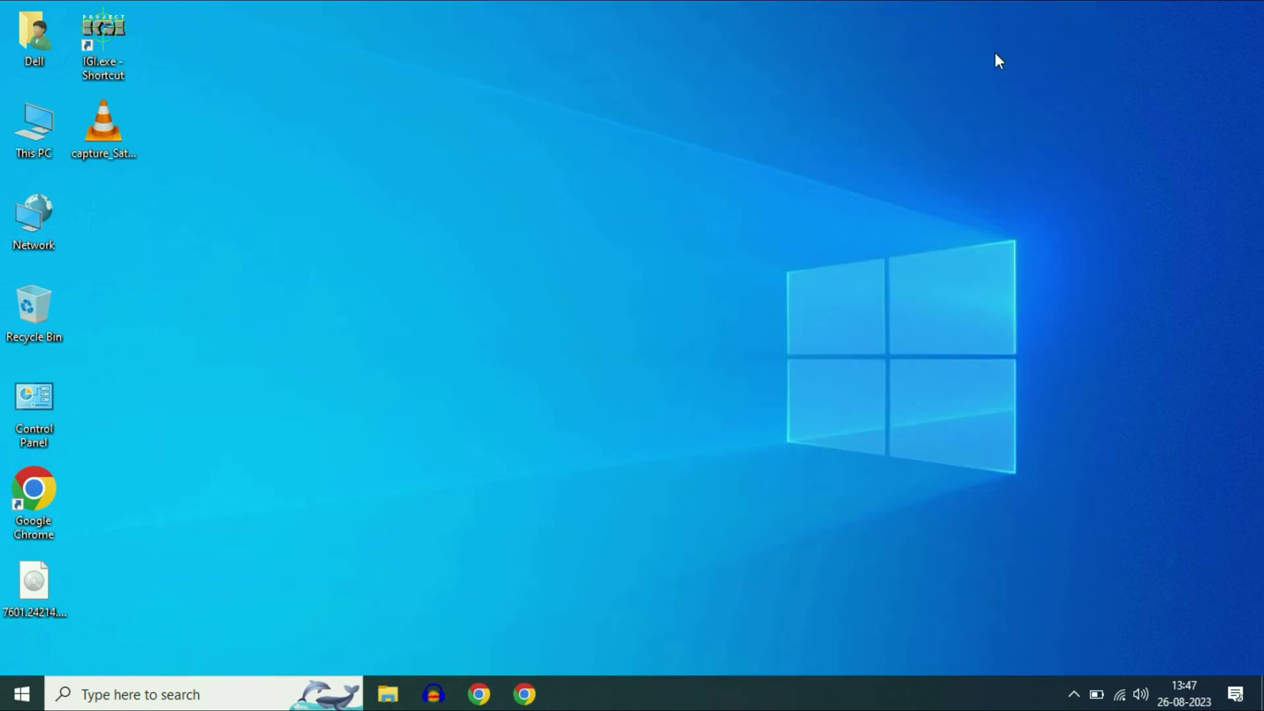